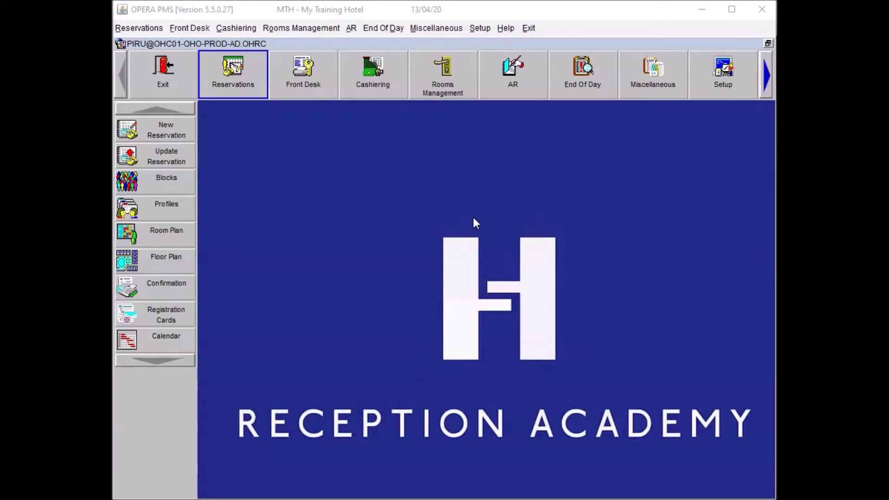
- Search Front Desk Arrivals by the guest's surname and select the reservation arriving 13/04/20
click(523, 250)
click(304, 68)
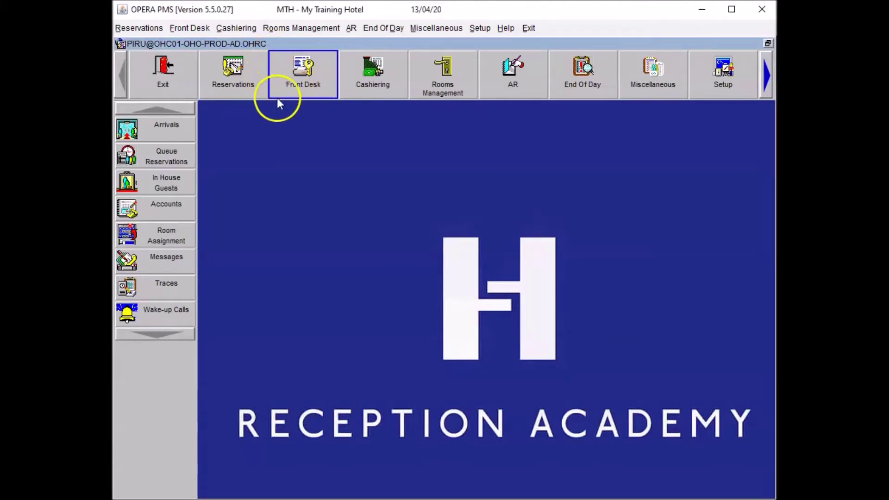
click(142, 127)
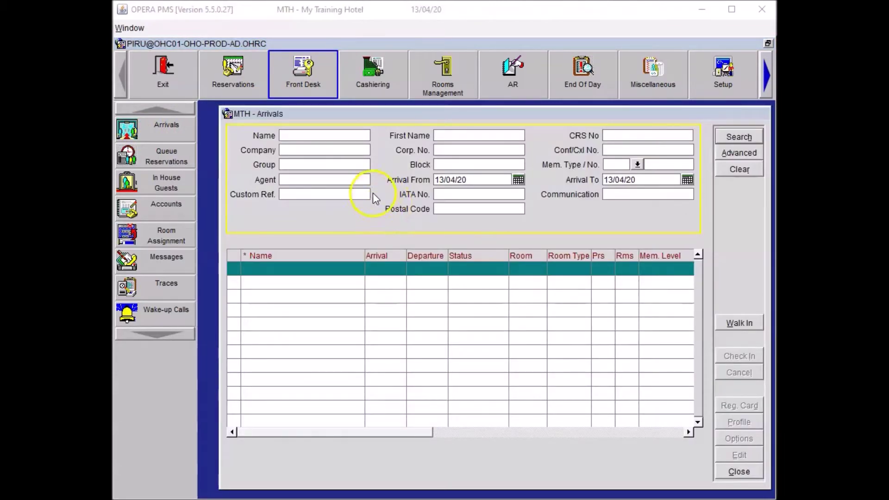
click(307, 135)
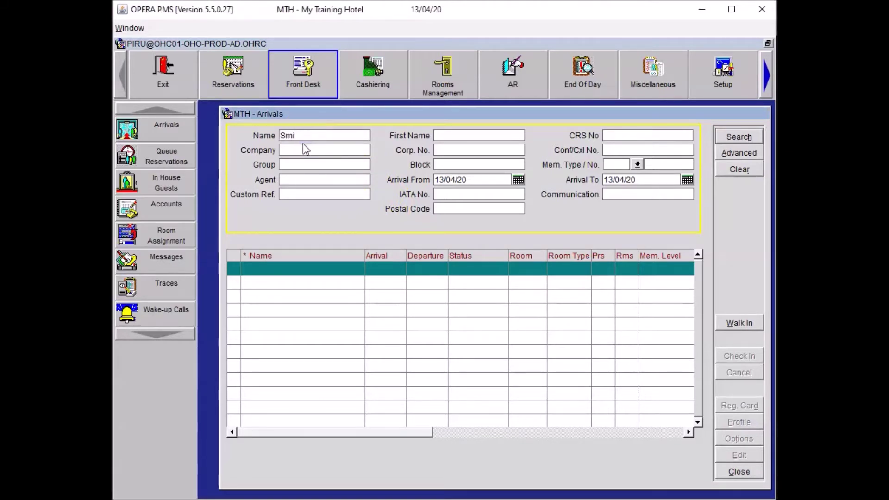
click(738, 135)
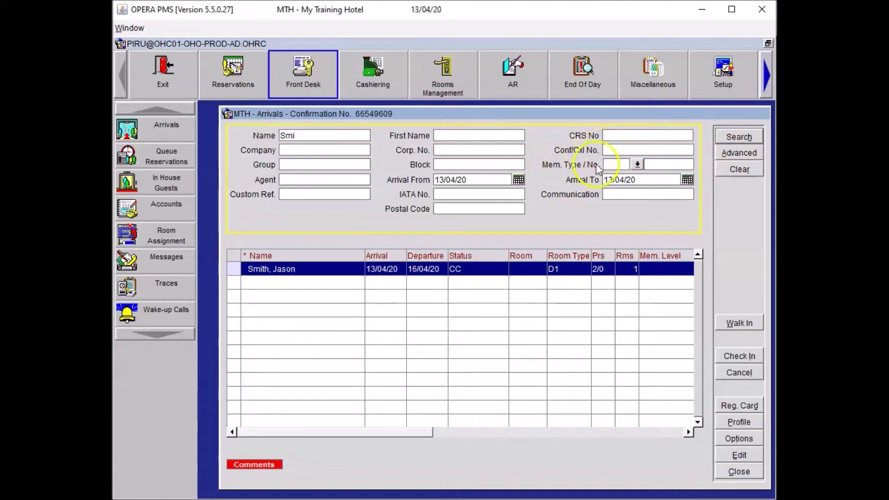
click(609, 194)
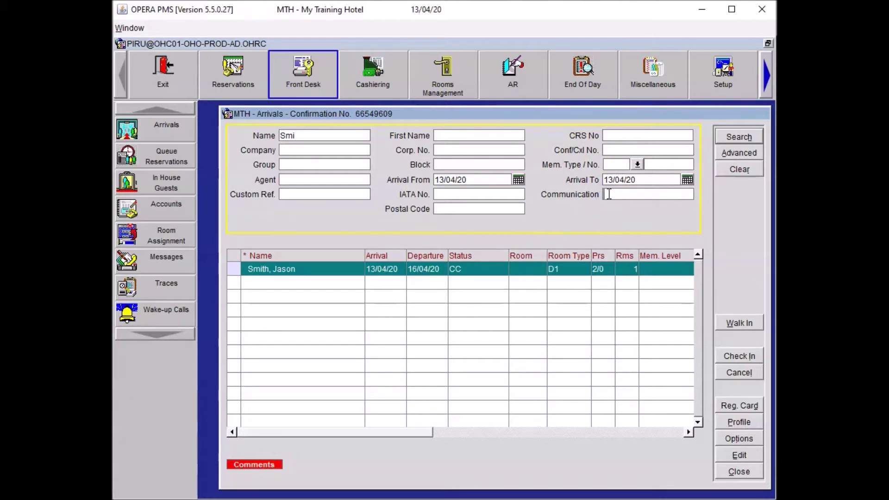
click(277, 271)
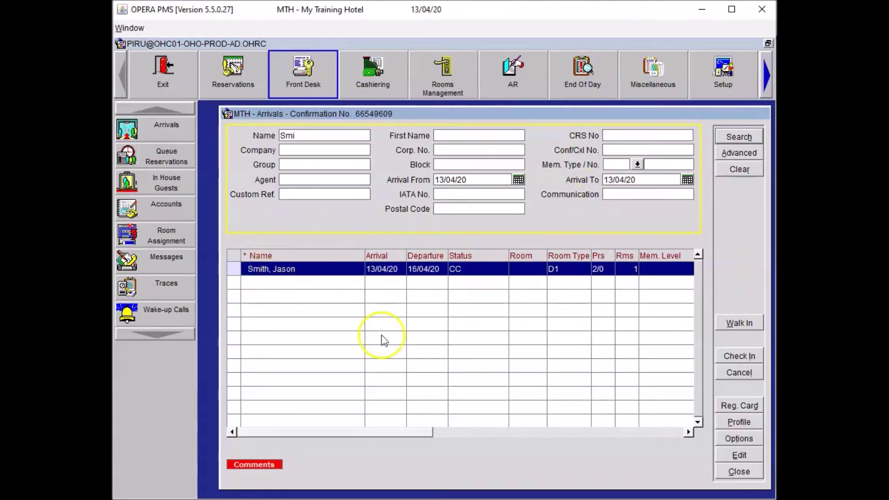
- Edit the guest's reservation and list the available D1 Standard Double rooms for 3 nights
click(737, 456)
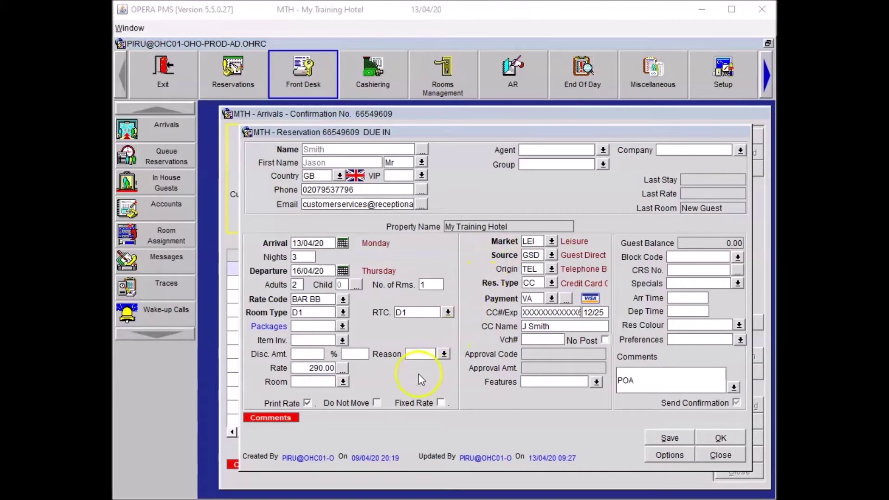
click(343, 381)
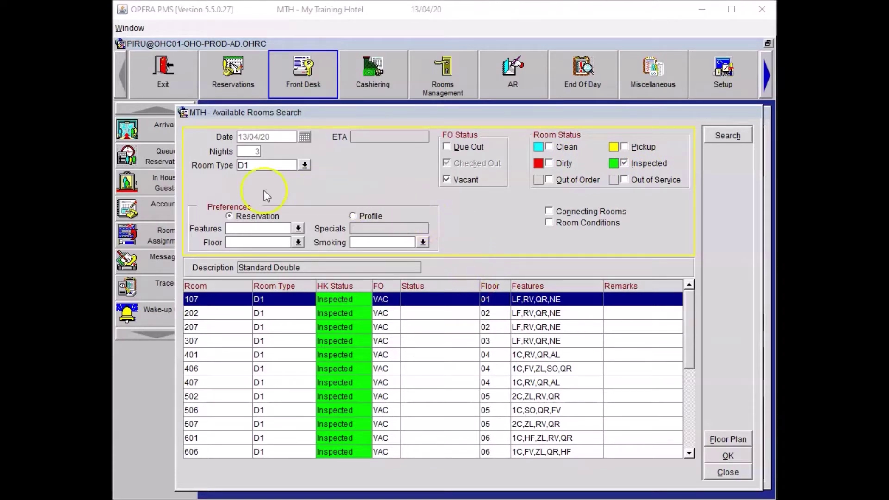
- Filter available rooms by the Away From Lift (AL) feature and assign room 407
click(299, 229)
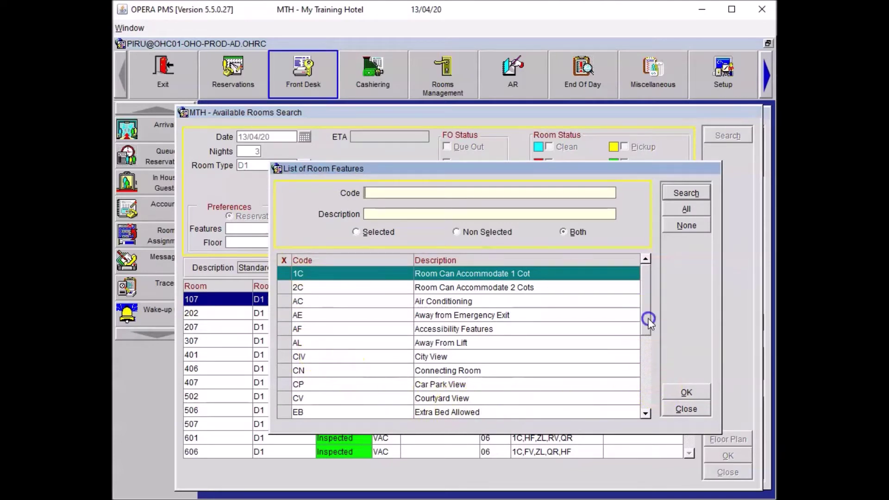
click(285, 346)
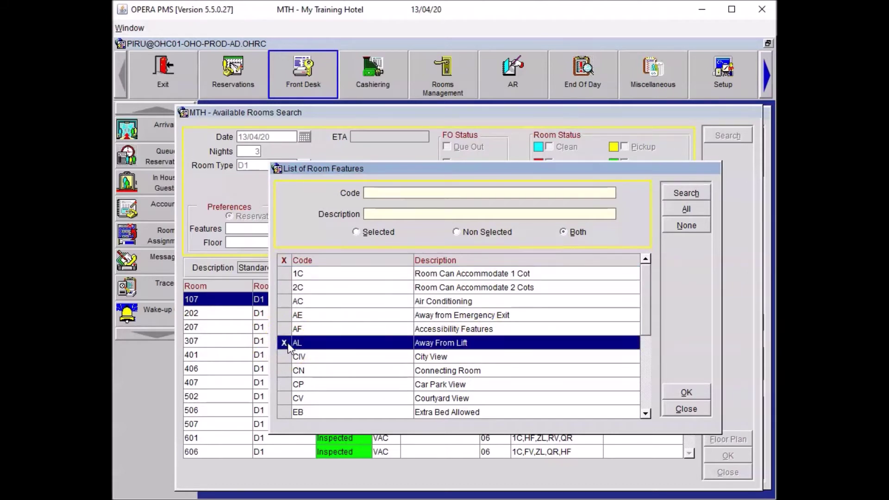
click(698, 395)
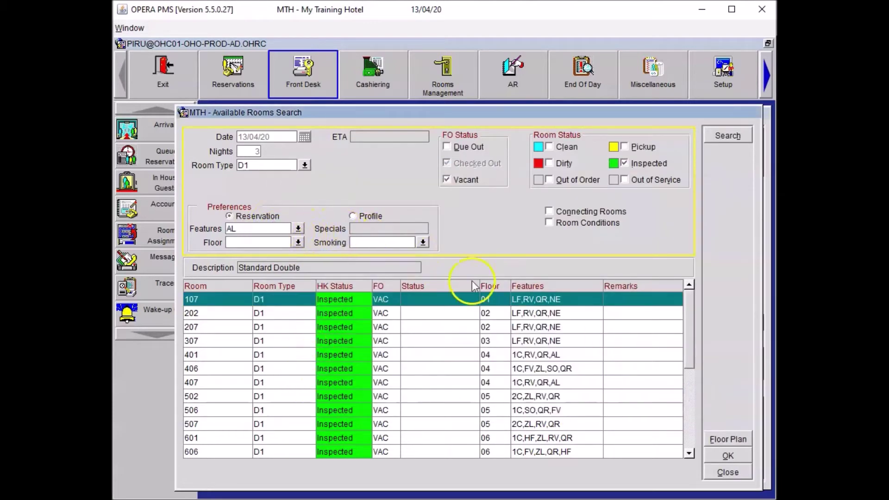
click(726, 135)
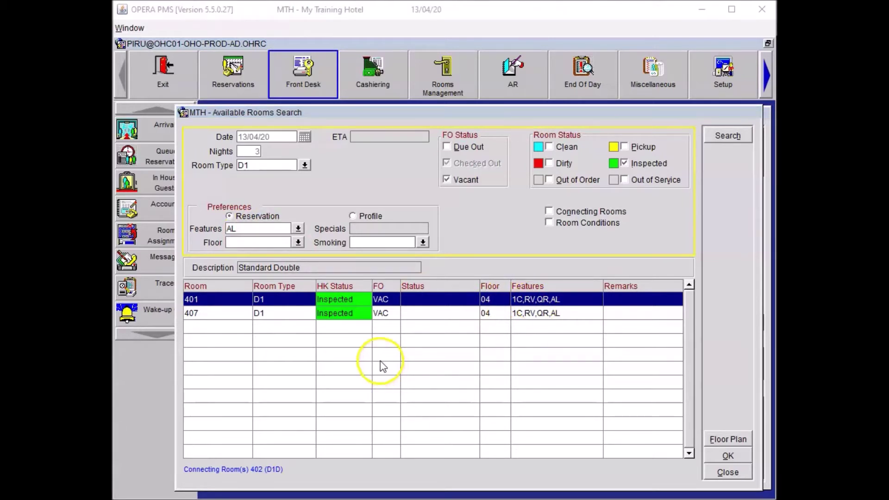
click(387, 314)
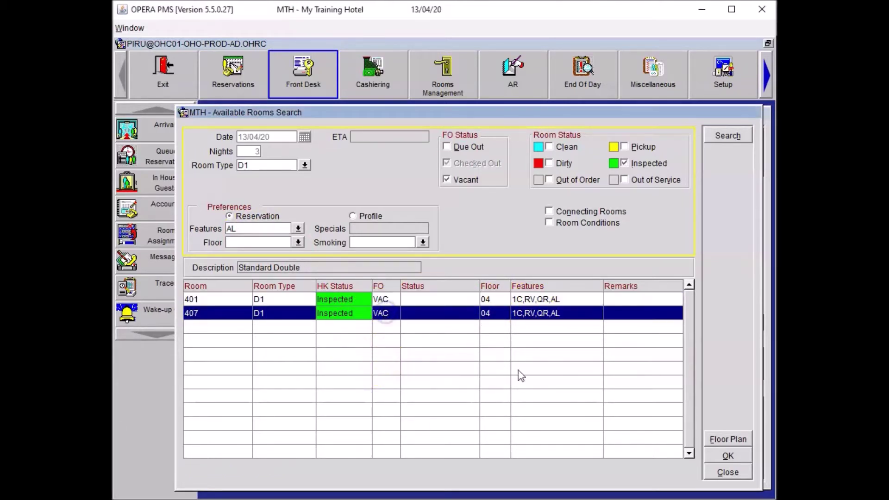
click(728, 456)
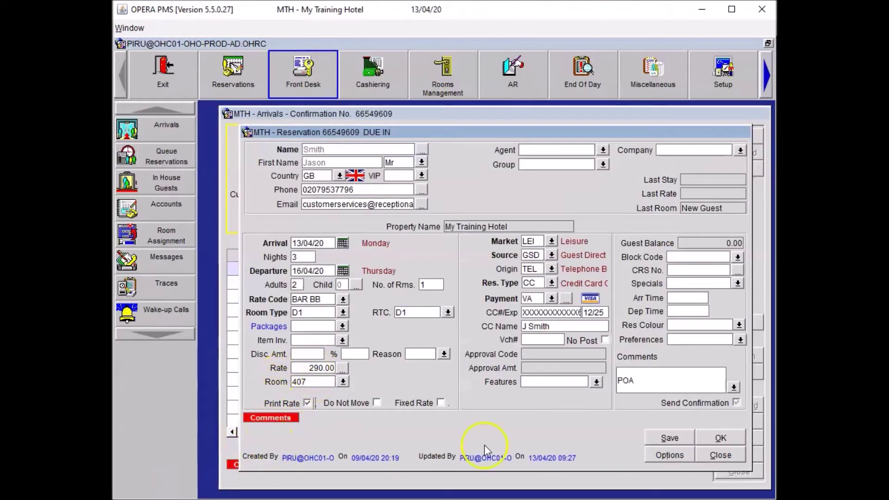
- Save the reservation with room 407 assigned and bring up its Reservation Options
click(665, 439)
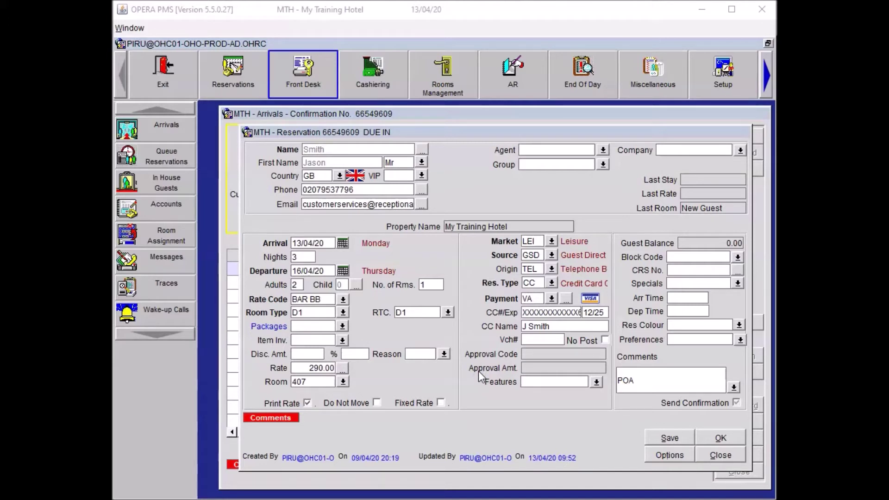
click(667, 455)
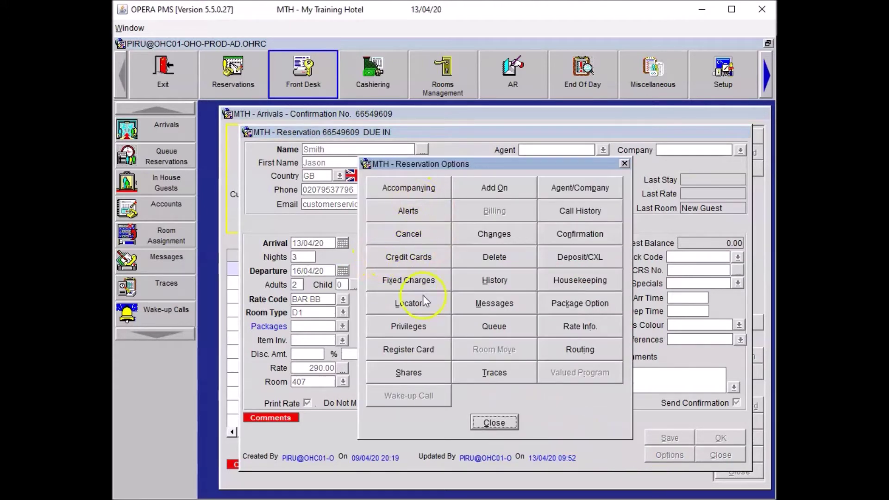
- Print the guest's uk_reg_tth registration card and close Reservation Options
click(416, 350)
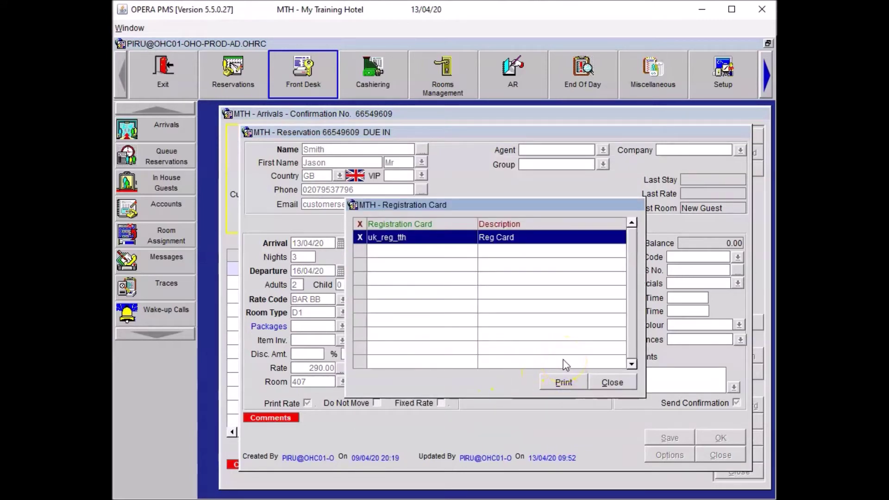
click(568, 379)
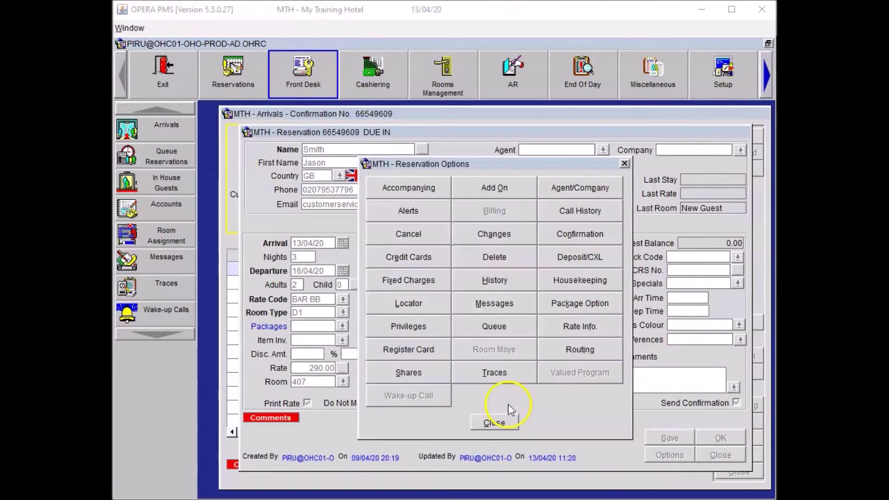
click(503, 420)
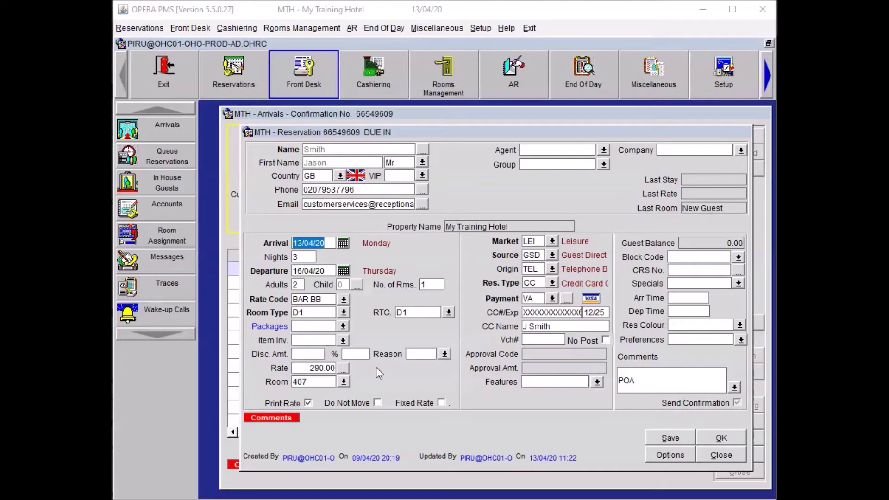
- Set the VA card's authorization rule to 2, Nights*(Daily Rate + Amount), estimating 1,020.00 GBP
click(517, 346)
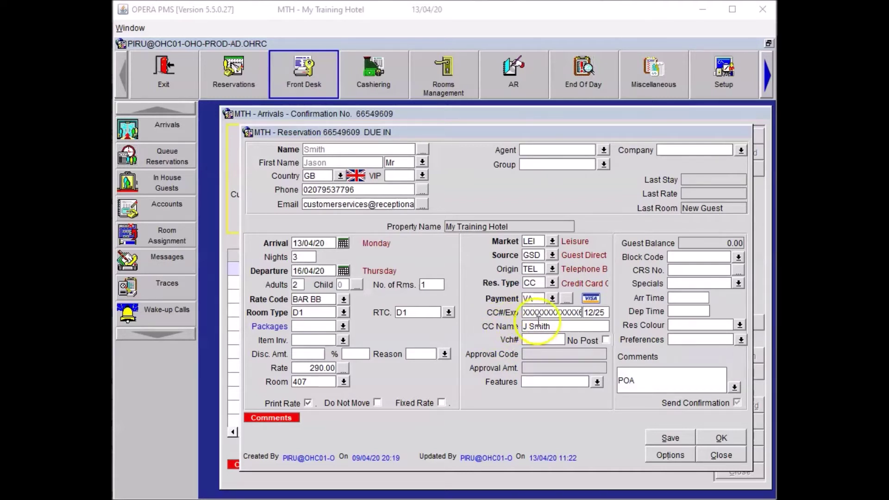
click(571, 306)
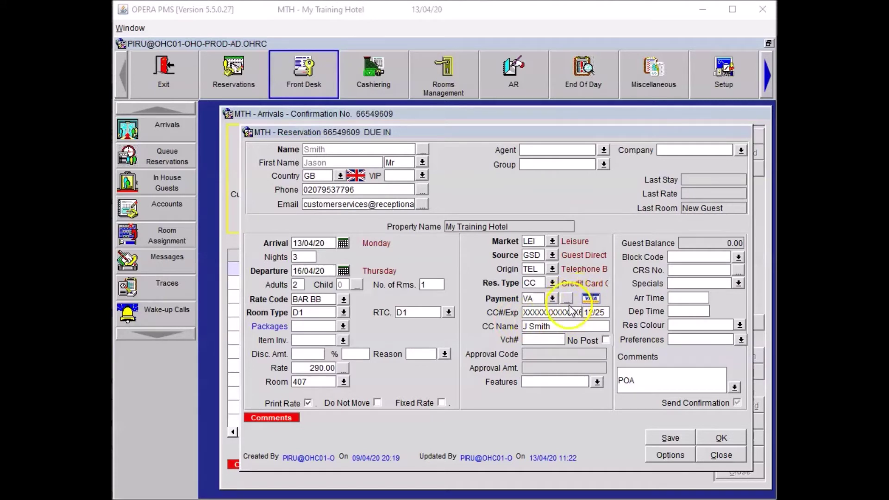
click(570, 304)
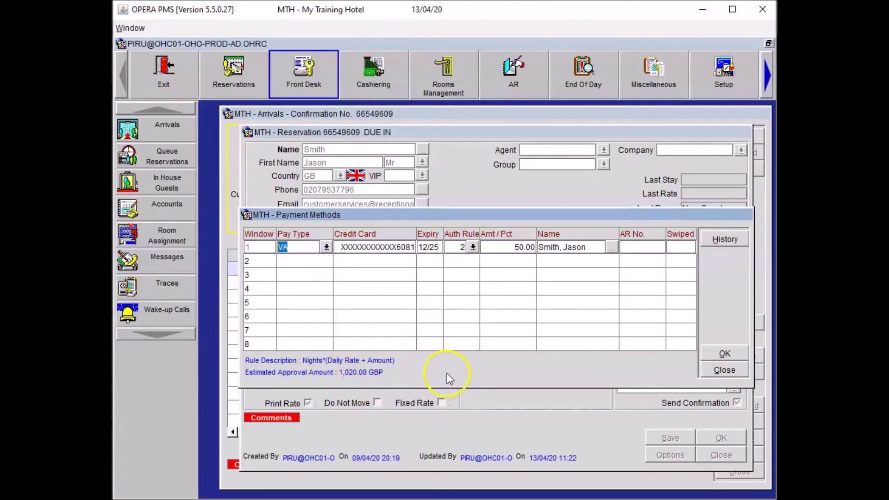
click(473, 247)
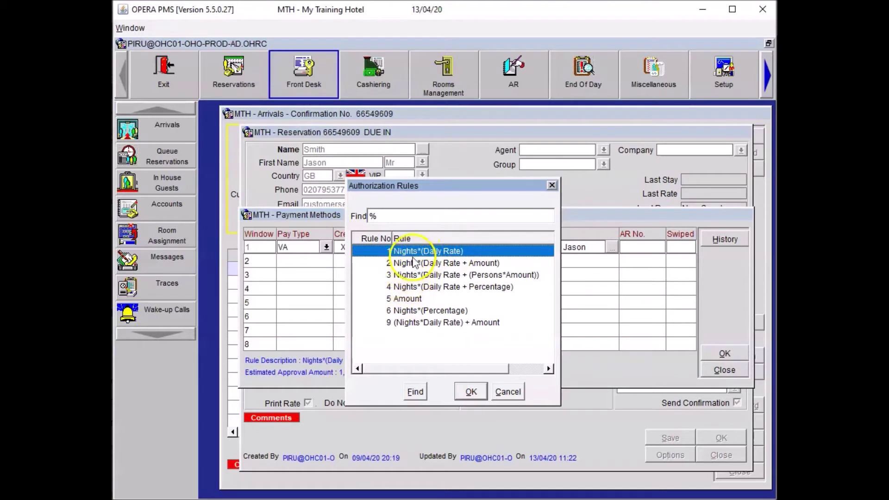
click(471, 392)
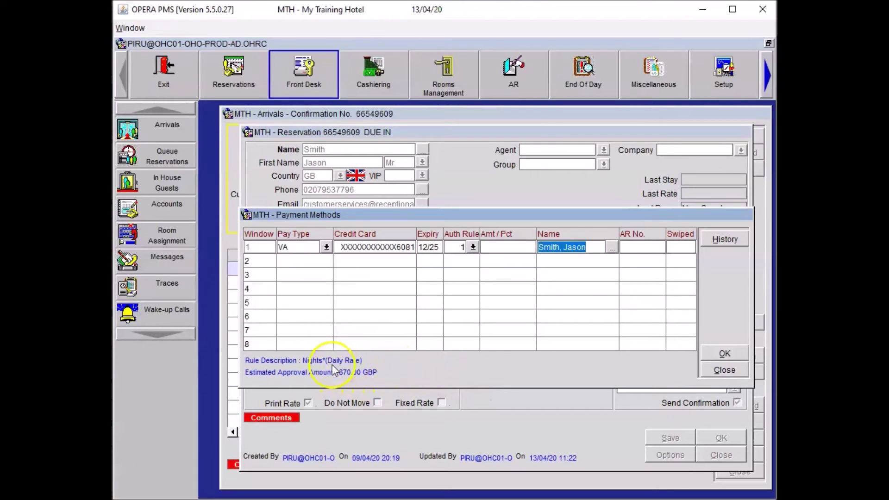
click(473, 247)
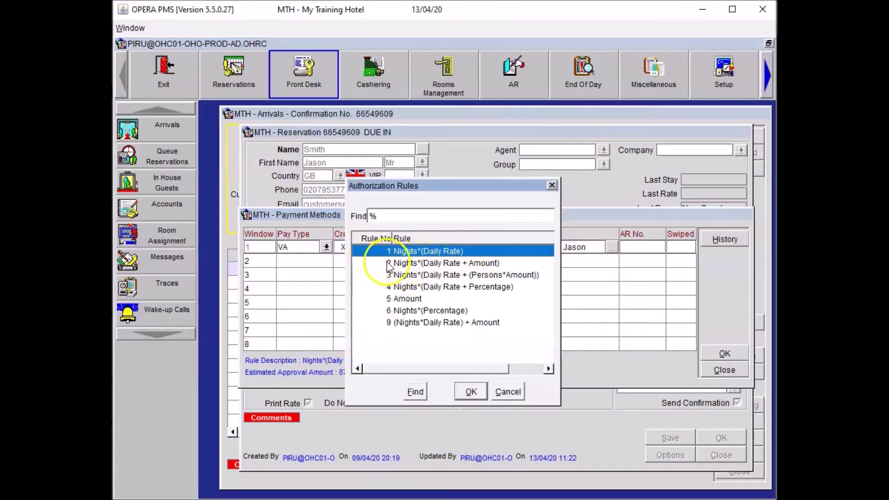
click(407, 263)
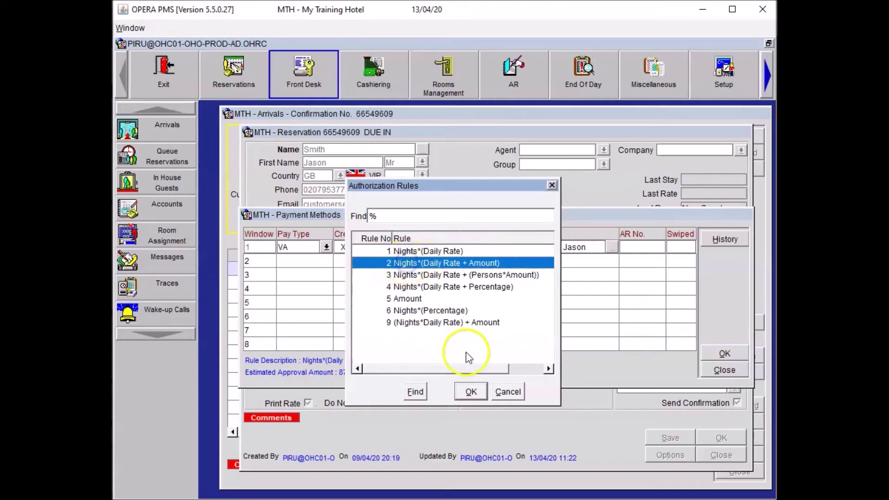
click(471, 393)
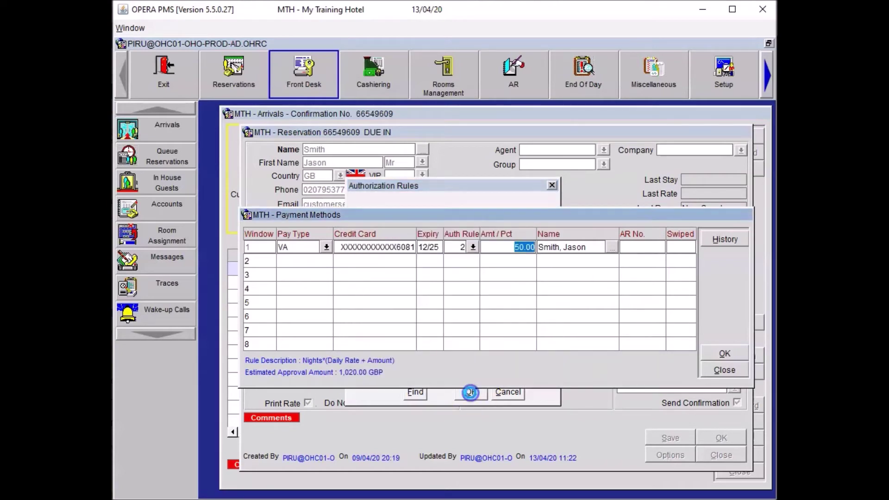
click(716, 352)
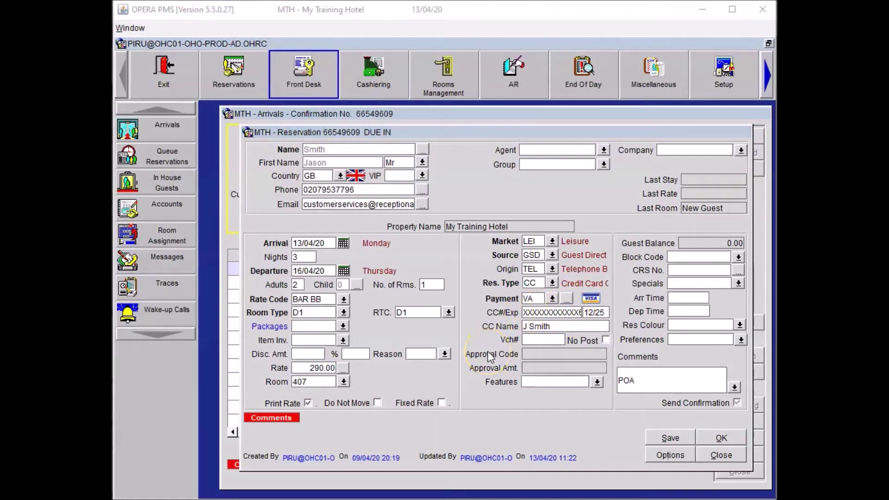
- Confirm the reservation and check the guest in to room 407
click(717, 436)
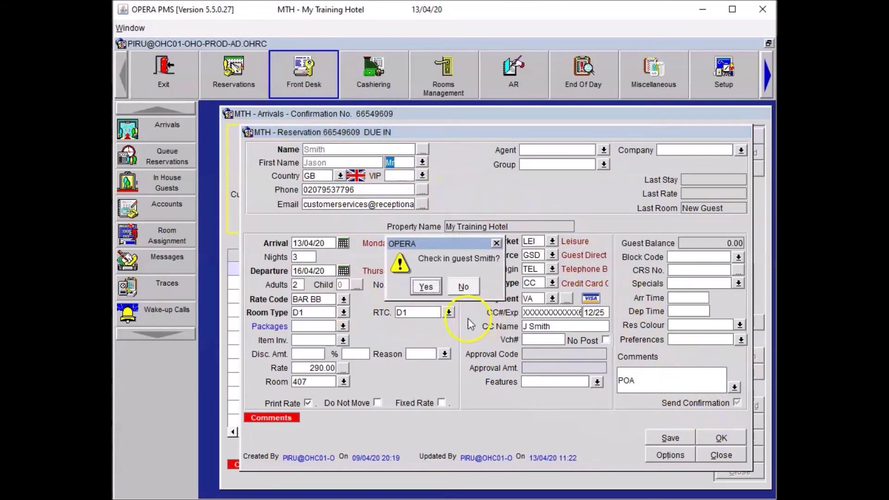
click(424, 284)
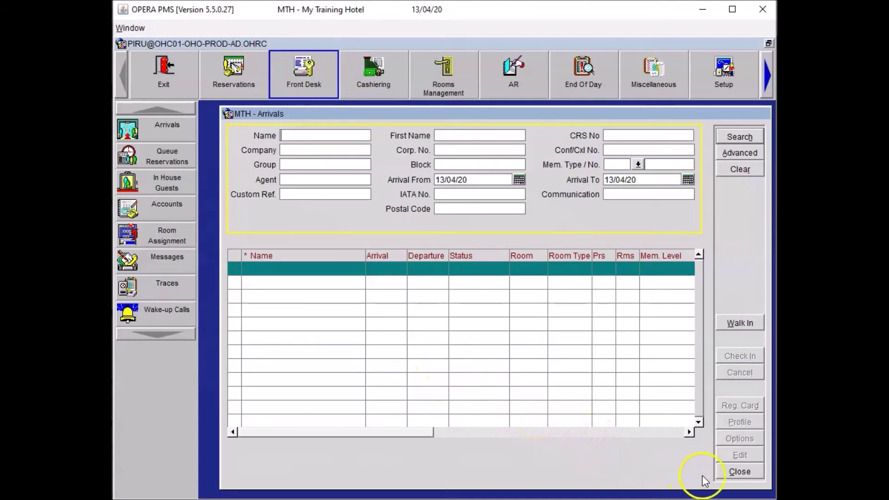
- Find the guest by partial name in In House Guests and open their checked-in room 407 reservation
click(736, 471)
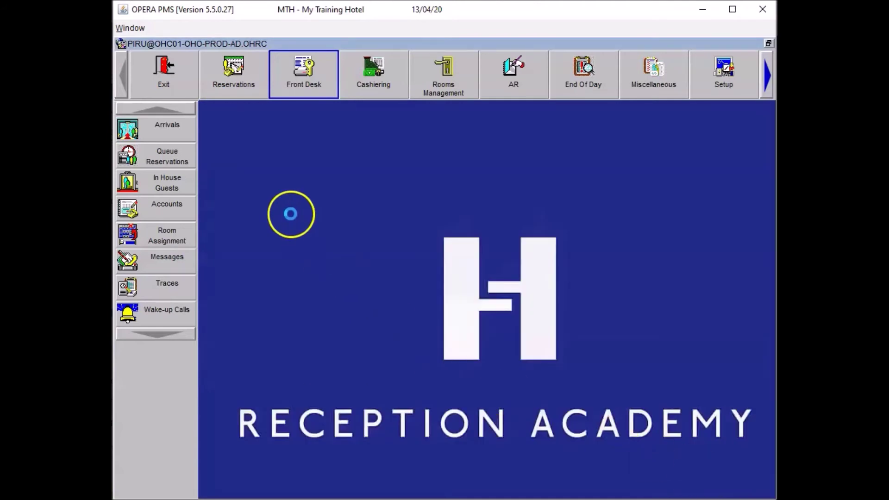
click(141, 182)
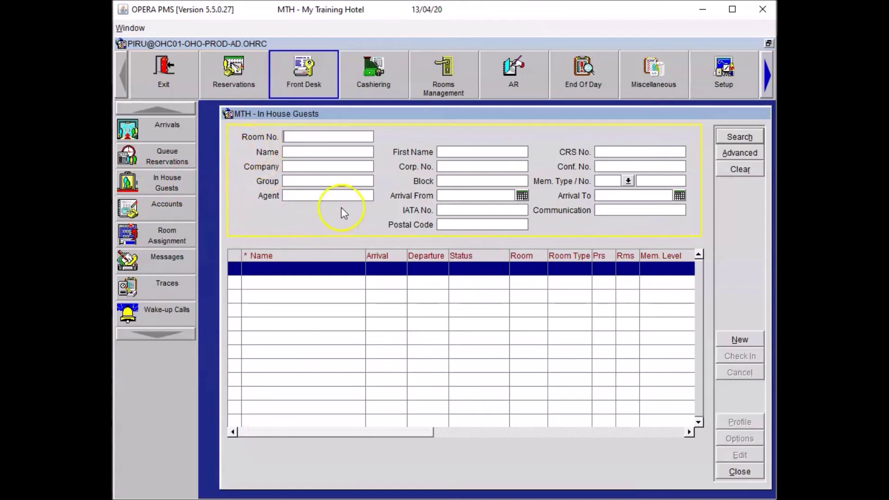
click(296, 152)
text(Smit)
key(Return)
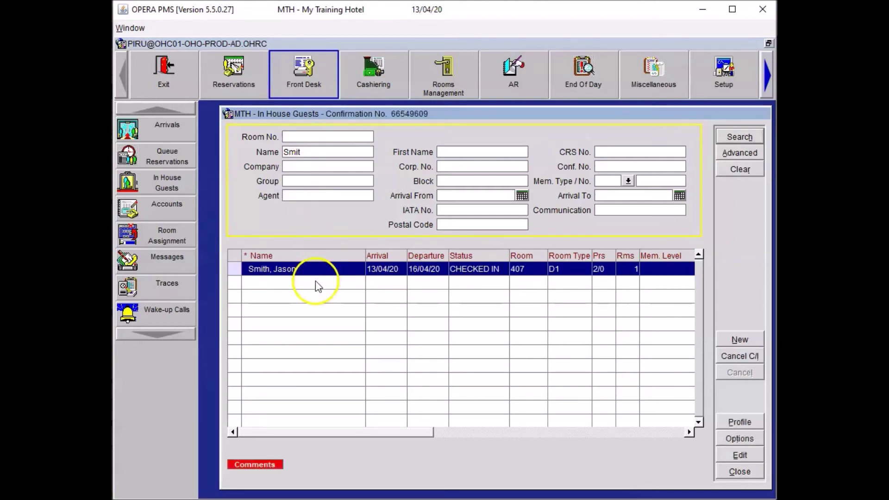
click(455, 294)
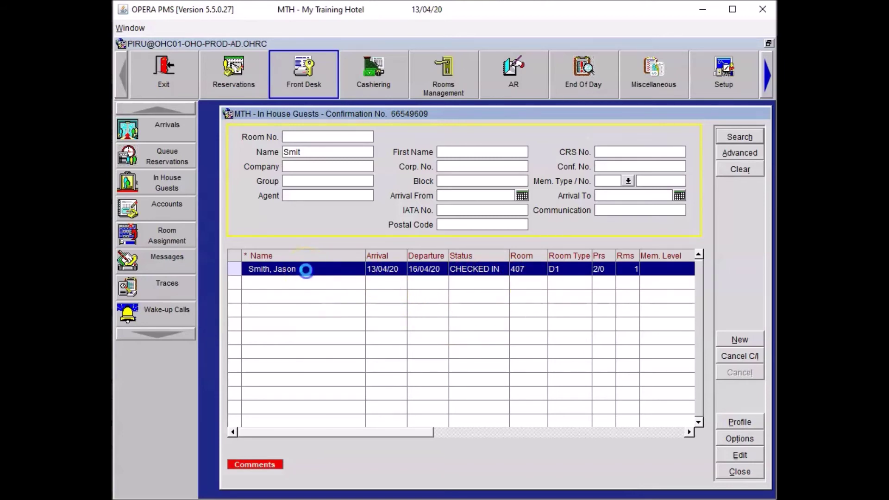
double_click(304, 270)
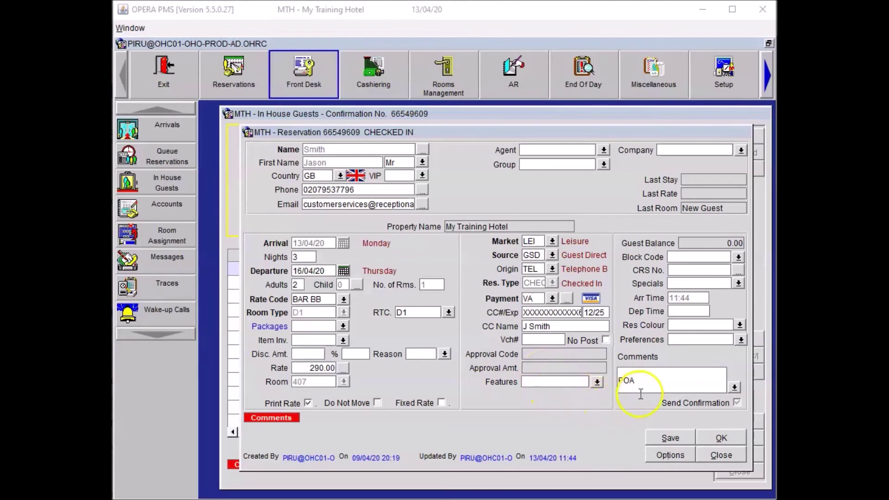
- Manually authorize the VA card for 1,020.00, entering the approval code
click(666, 455)
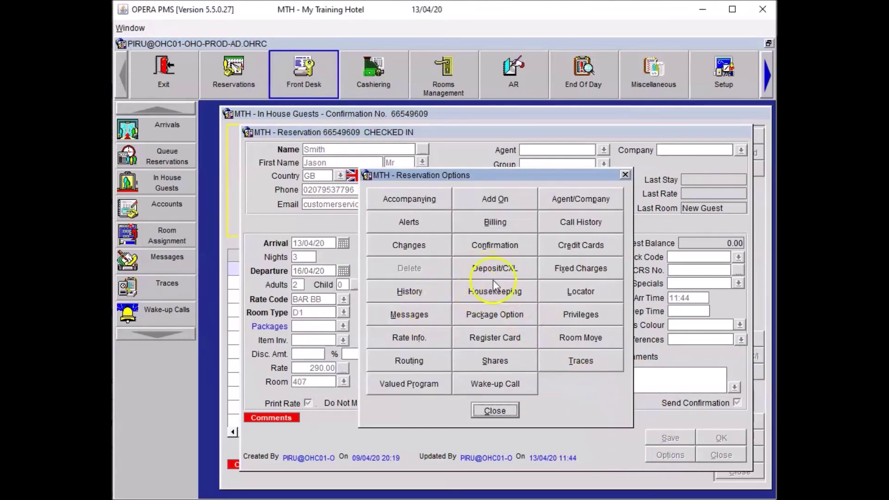
click(569, 249)
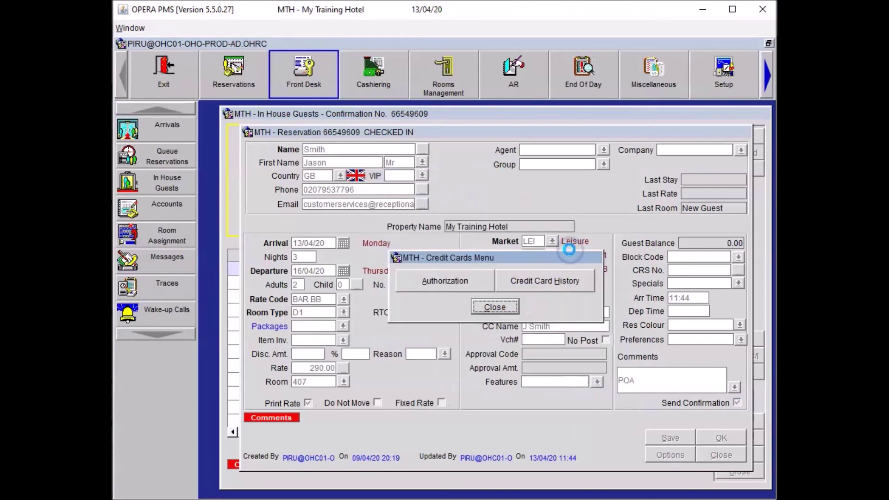
click(421, 284)
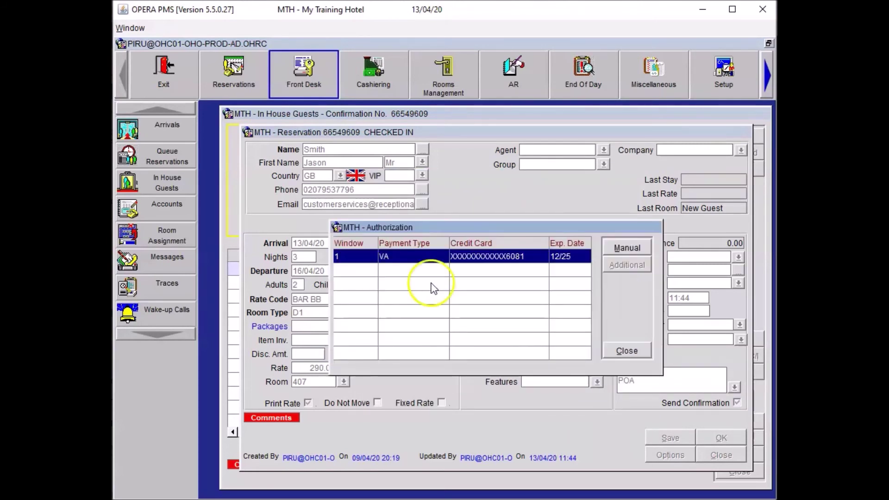
click(617, 245)
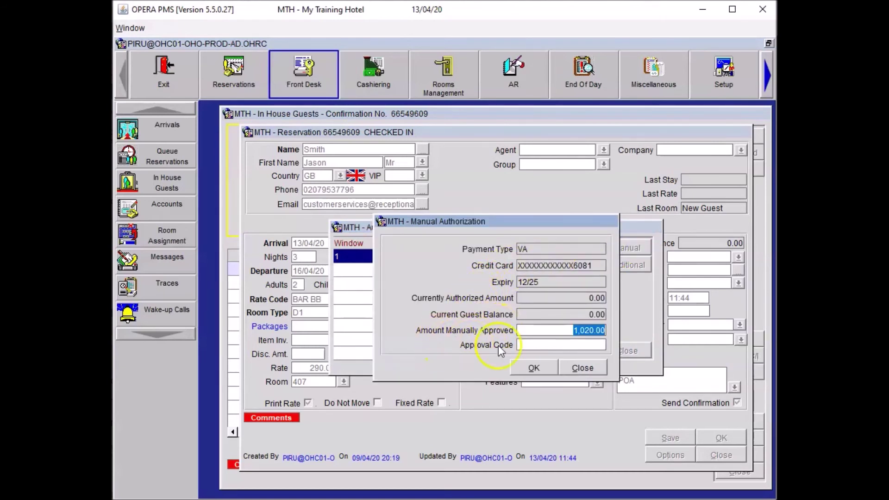
click(528, 345)
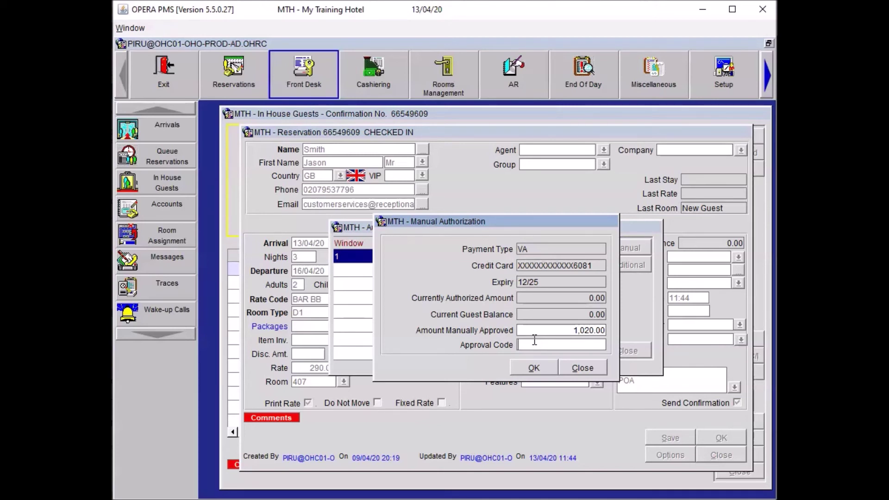
text(123456)
click(539, 358)
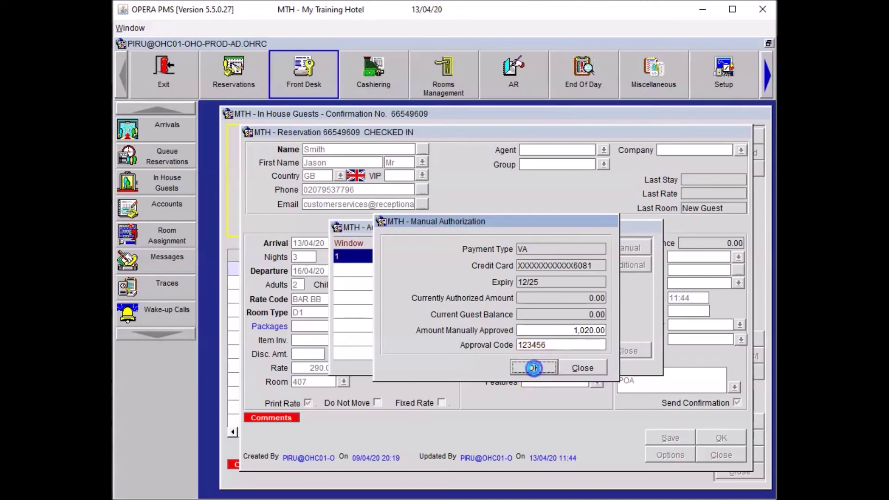
click(500, 411)
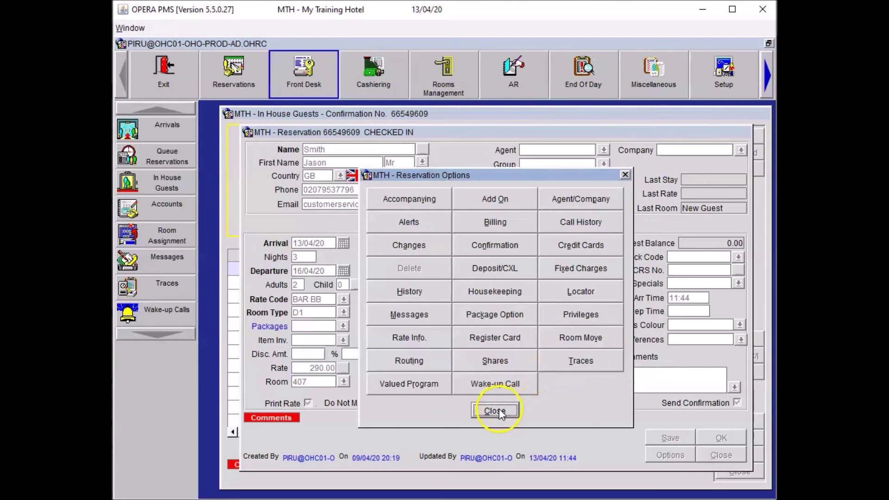
click(499, 410)
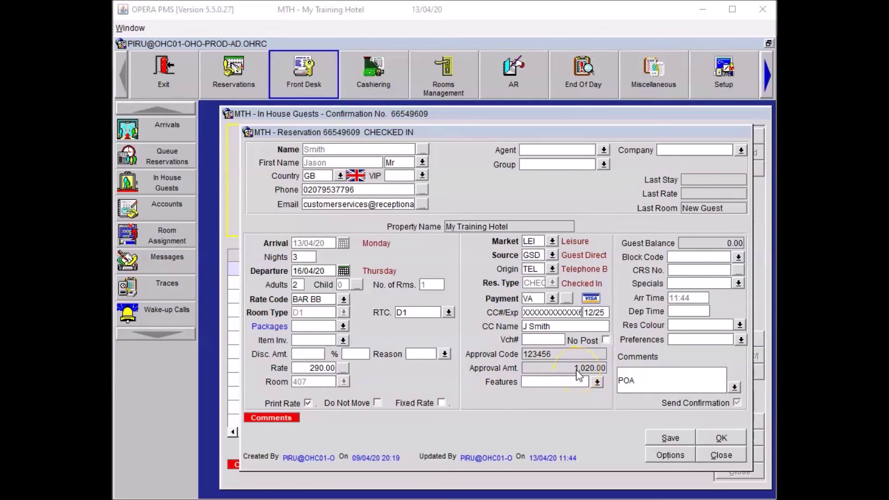
- Save the reservation with its 1,020.00 authorization and close In House Guests
click(721, 437)
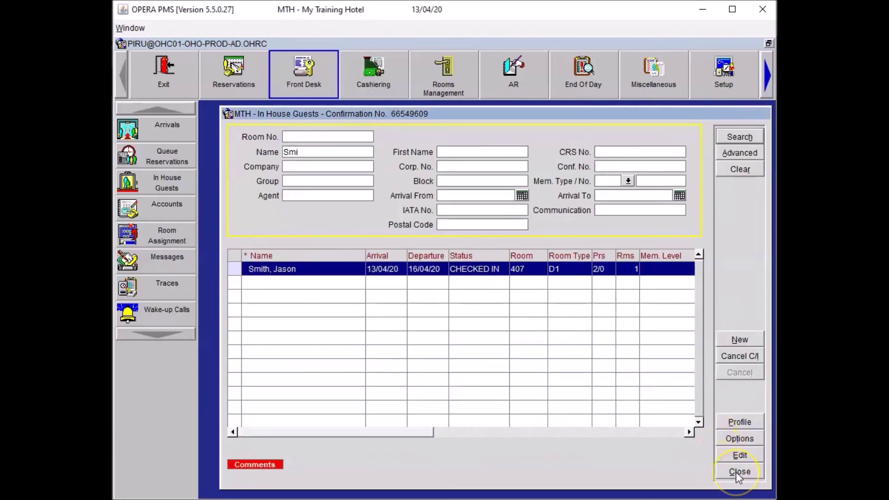
click(739, 471)
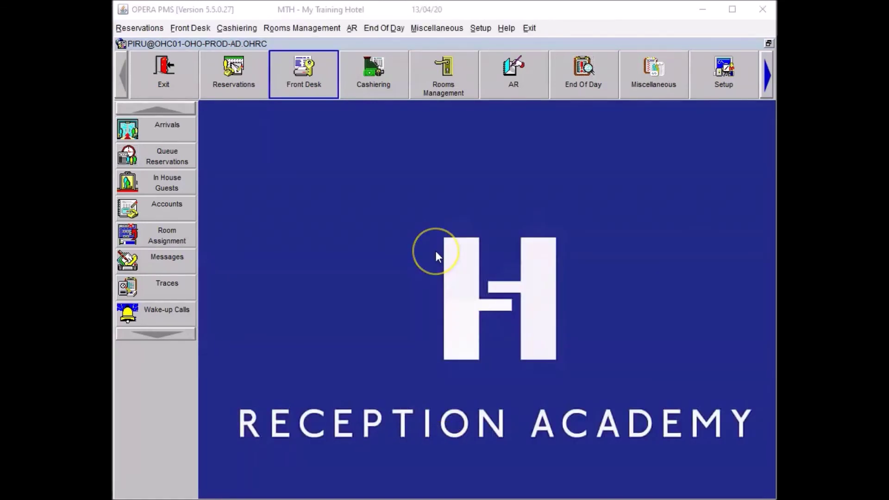